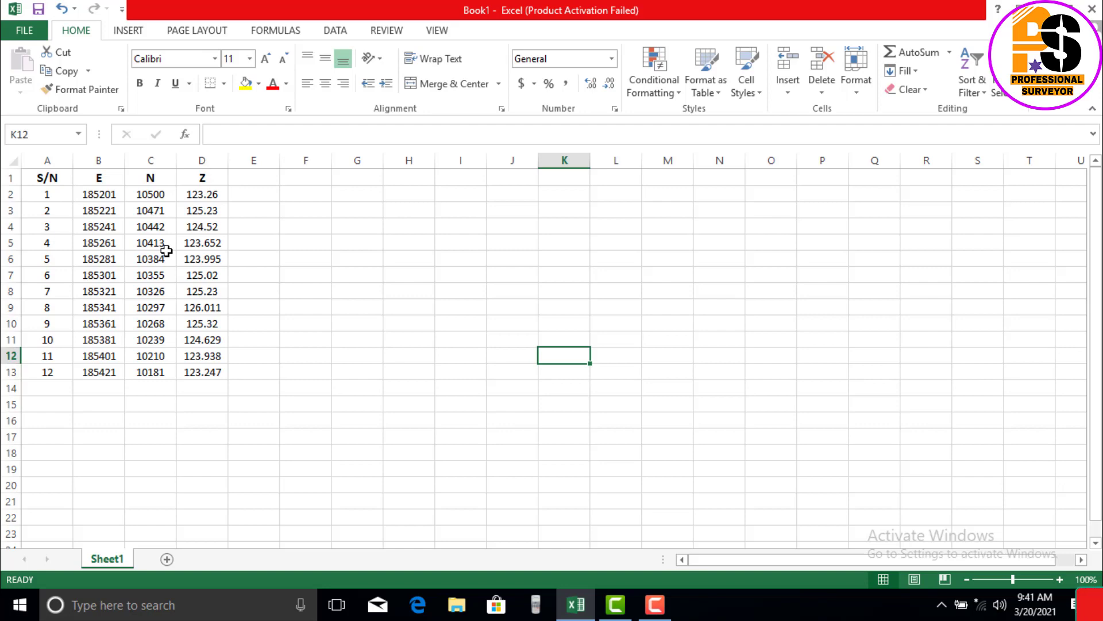
# Enter =CONVERT(B2,"m","ft") in E2 so the B2 easting shows as 607614.8 feet
pyautogui.click(257, 196)
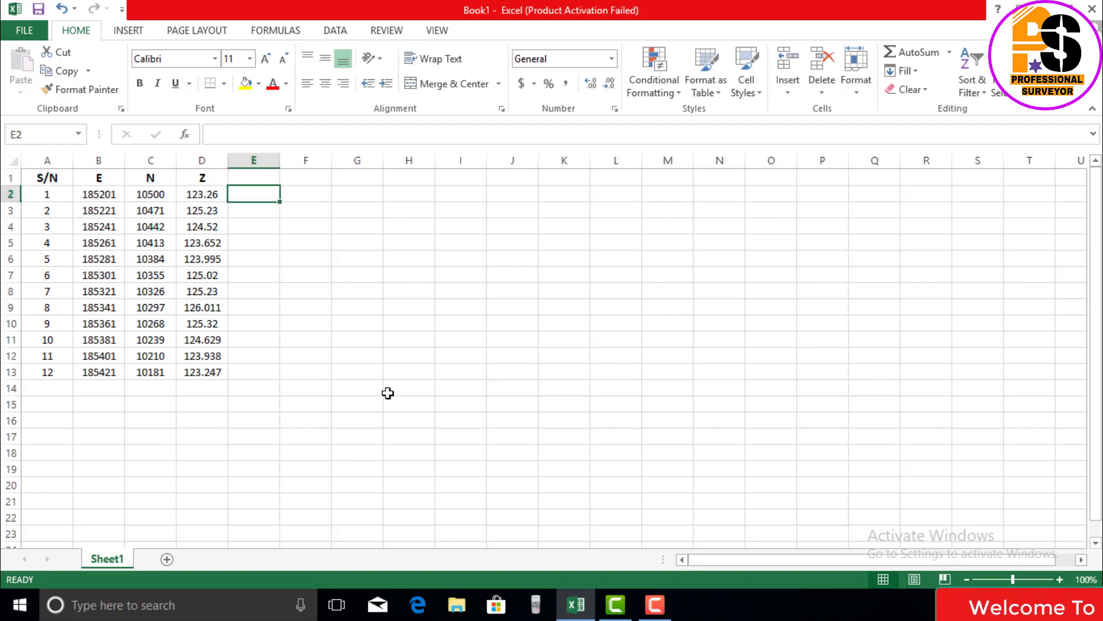
pyautogui.write('=')
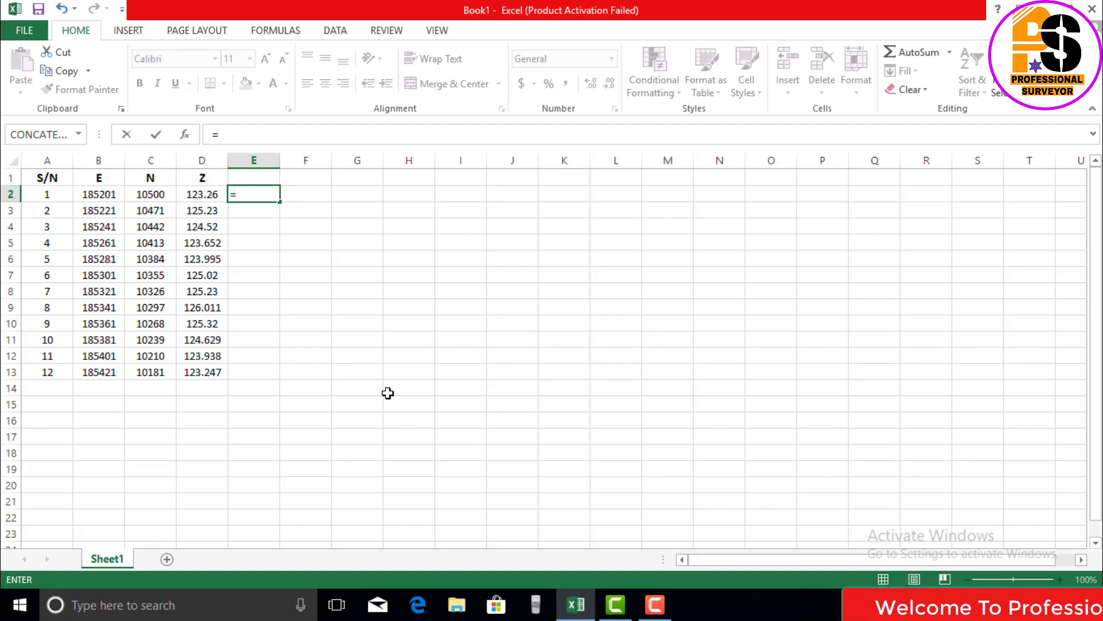
pyautogui.write('CON')
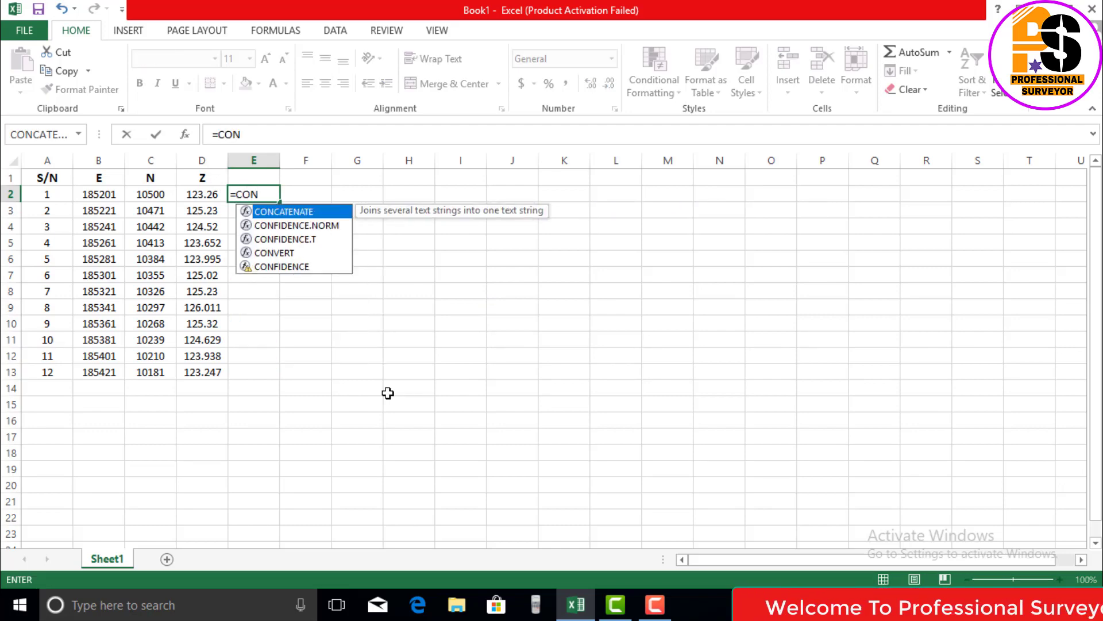
pyautogui.write('V')
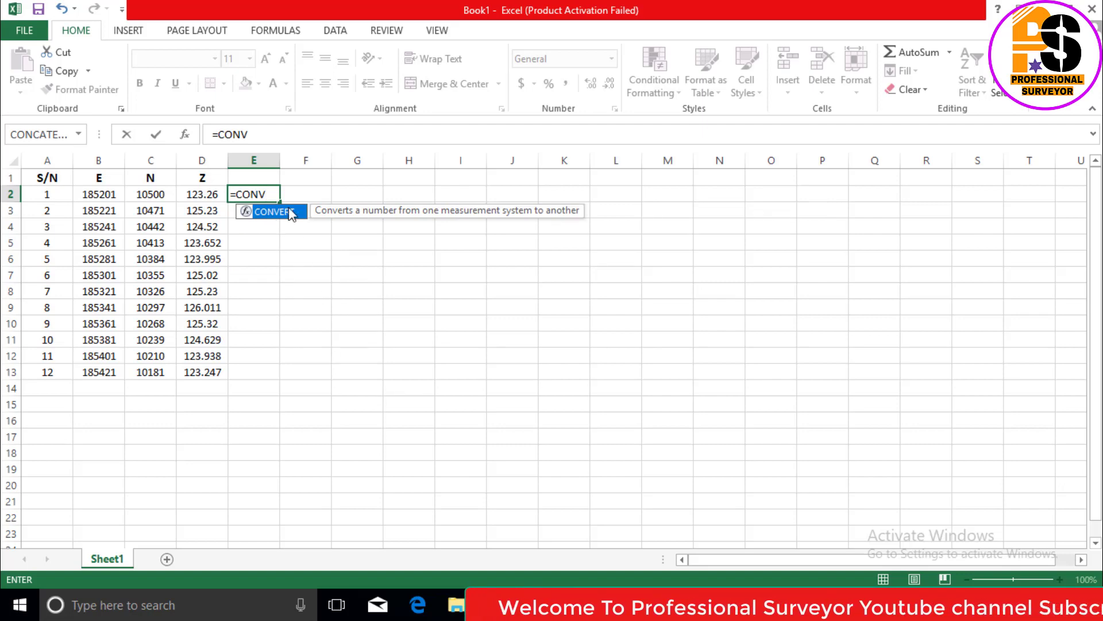
pyautogui.doubleClick(291, 212)
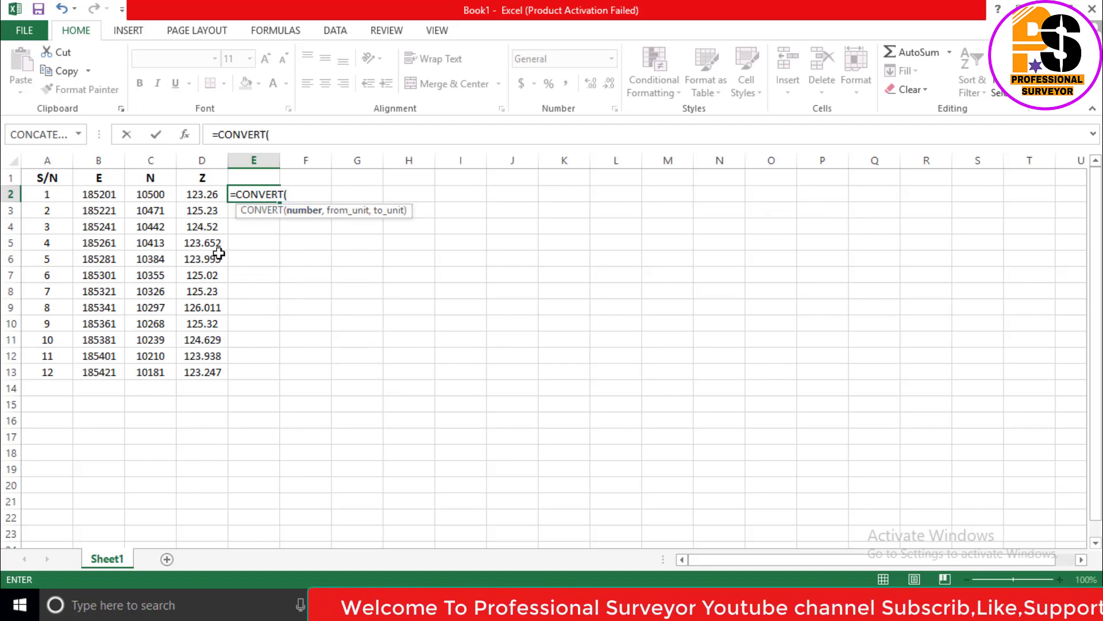
pyautogui.click(104, 195)
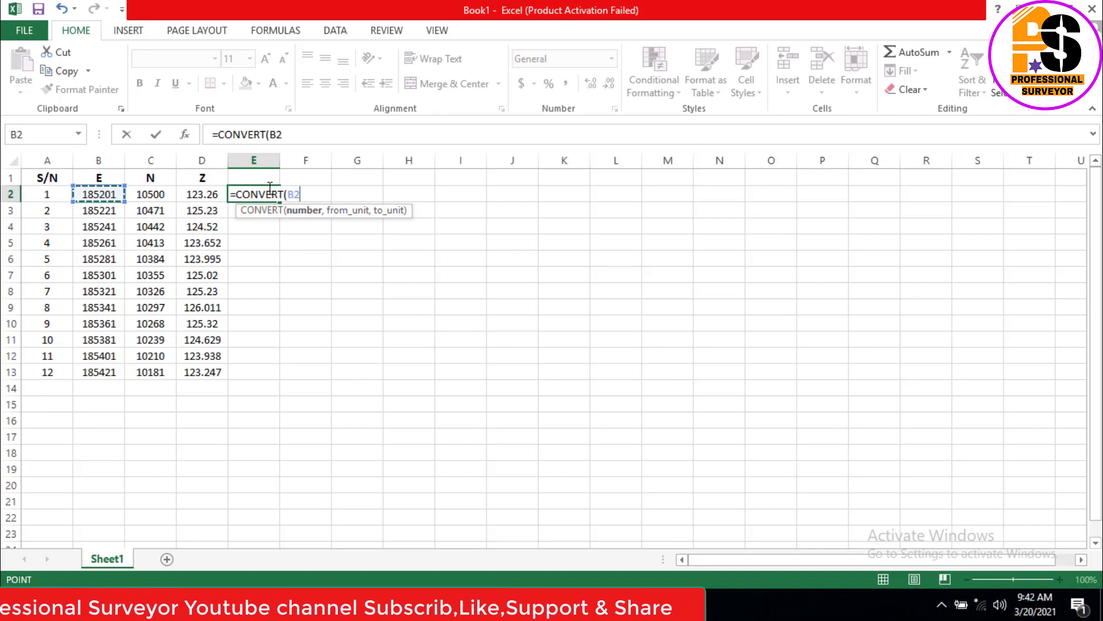
pyautogui.write(',')
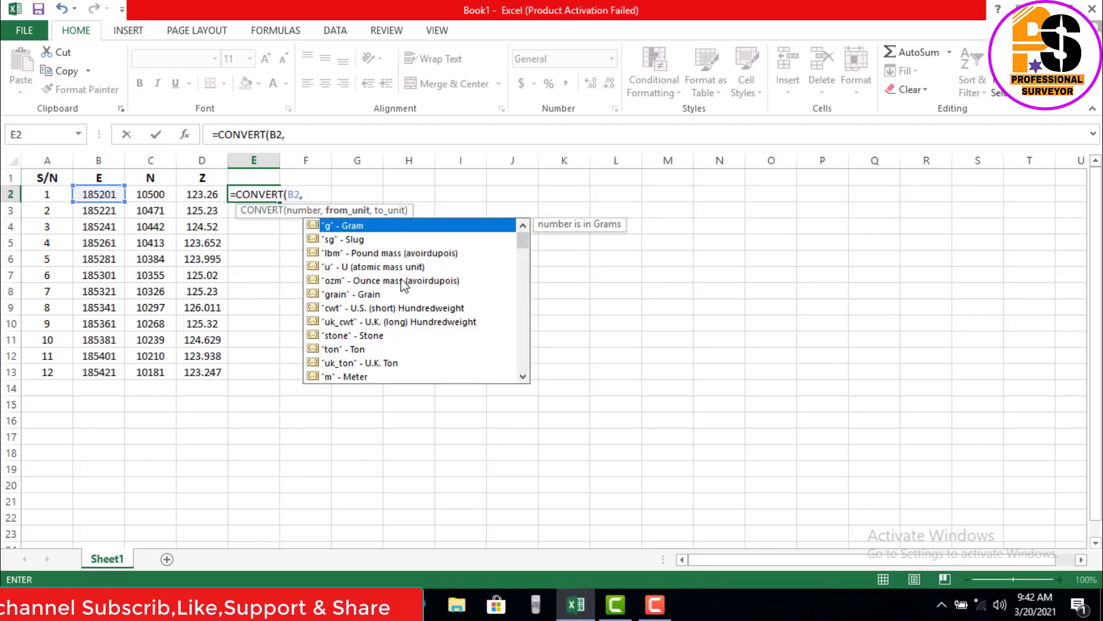
pyautogui.doubleClick(353, 377)
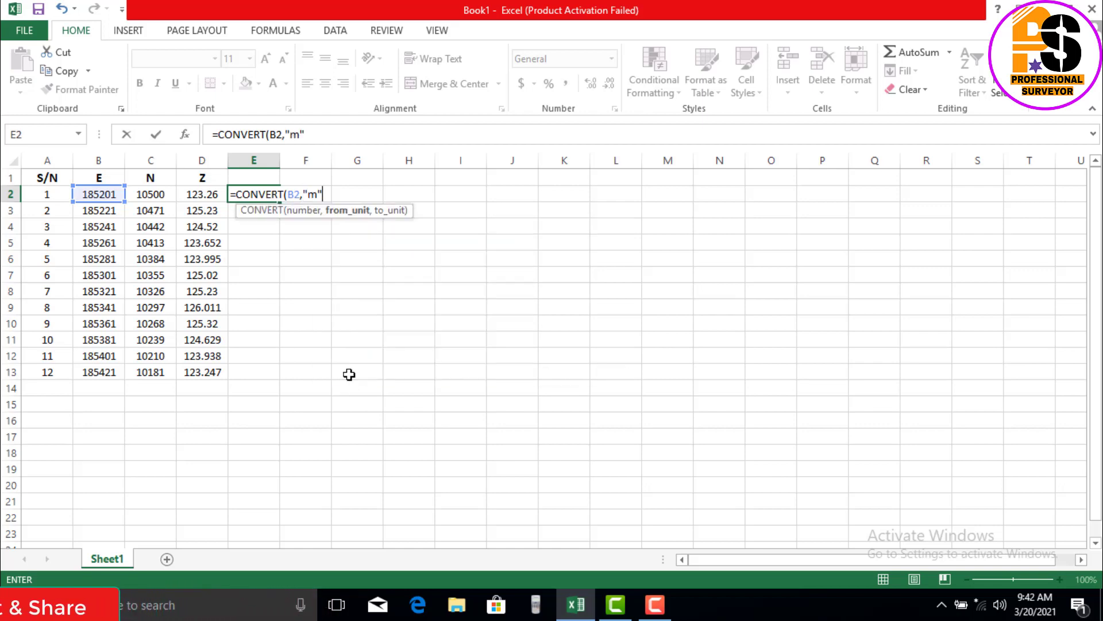
pyautogui.press('Return')
pyautogui.click(869, 272)
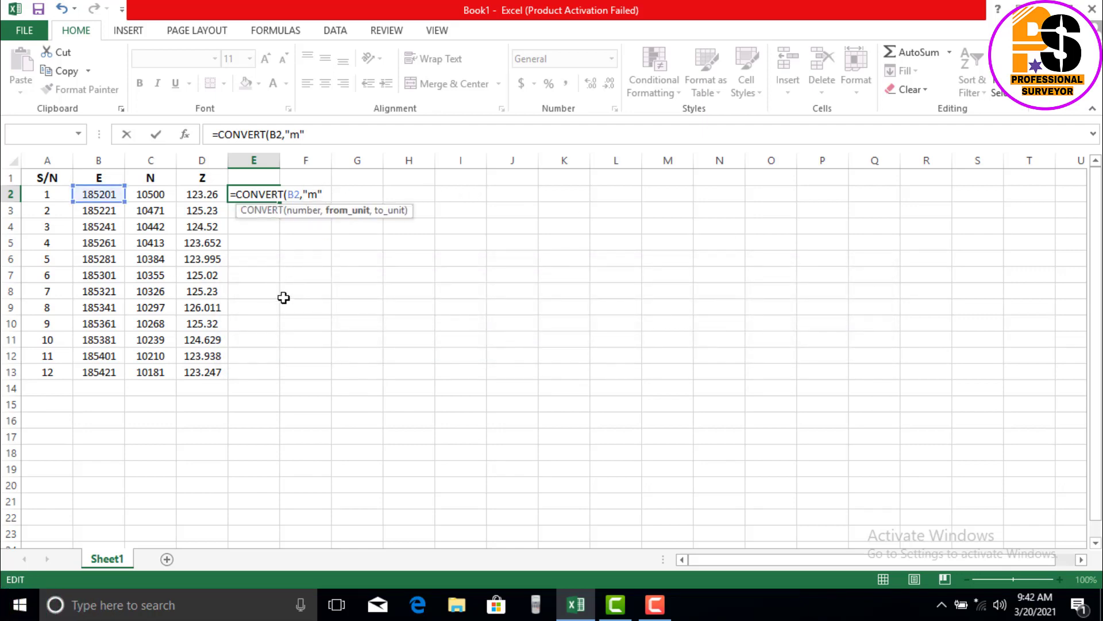
pyautogui.write(',')
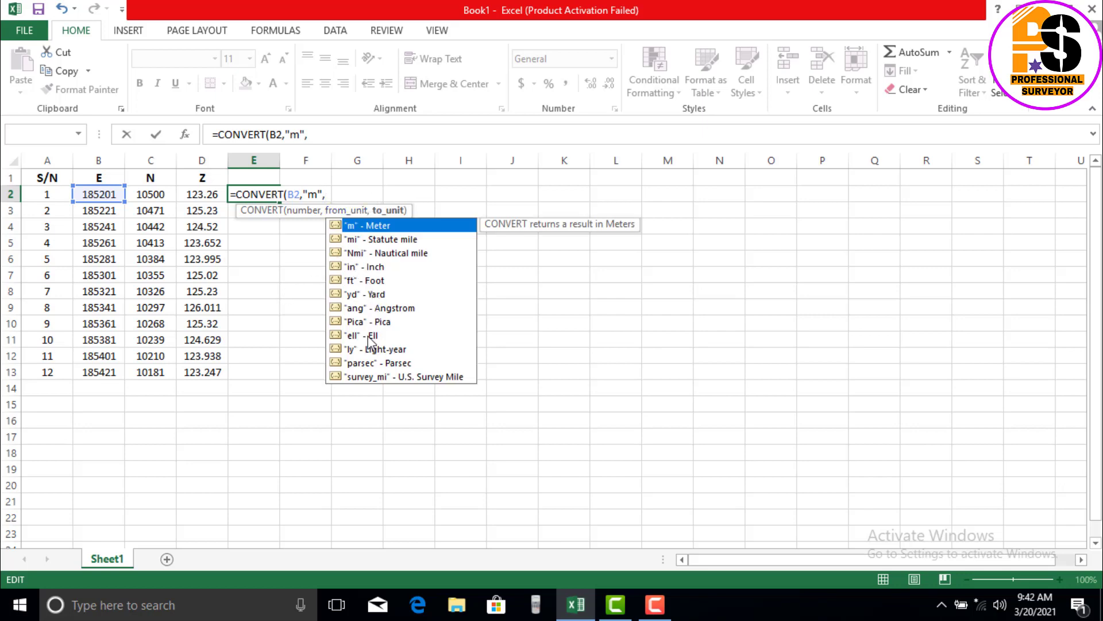
pyautogui.doubleClick(361, 281)
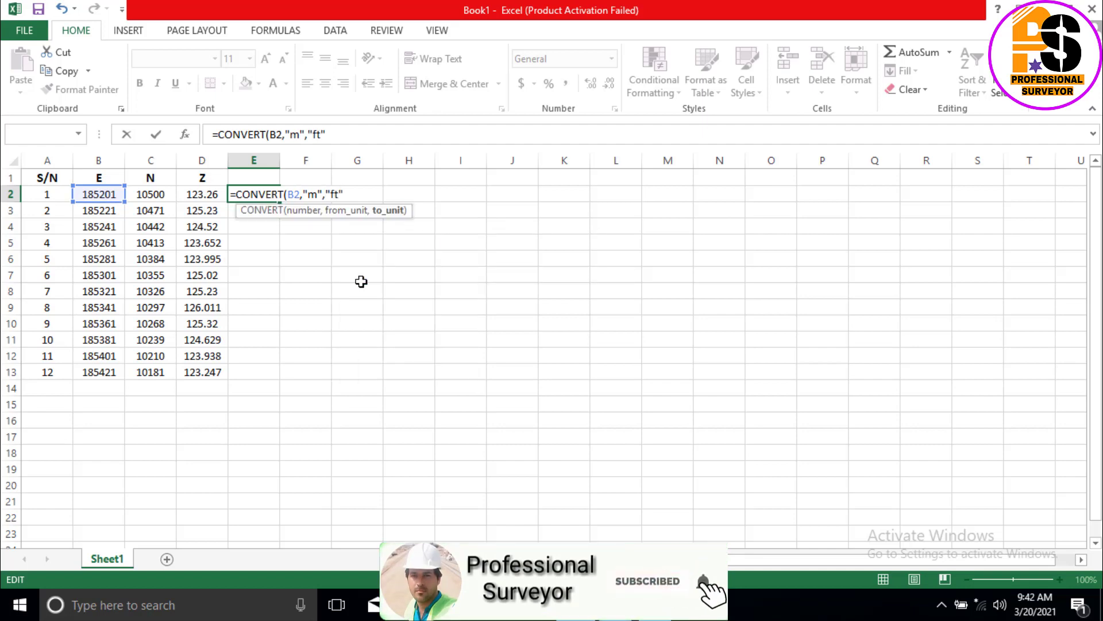
pyautogui.press('Return')
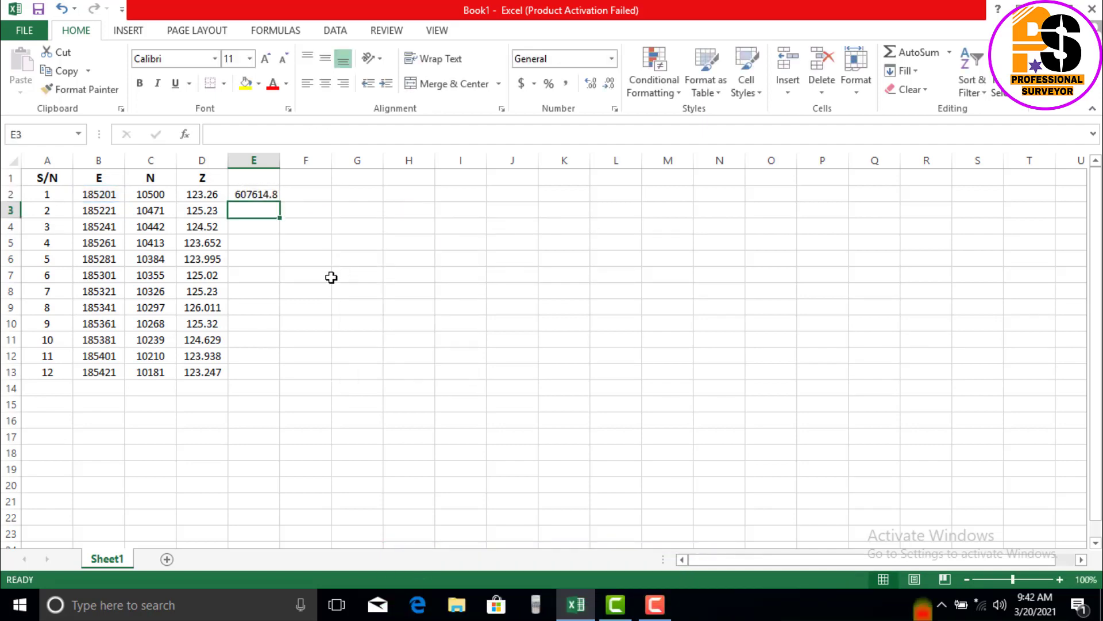
# Fill the E2 formula down to E13, giving feet values from 607614.8 to 608336.6
pyautogui.click(247, 193)
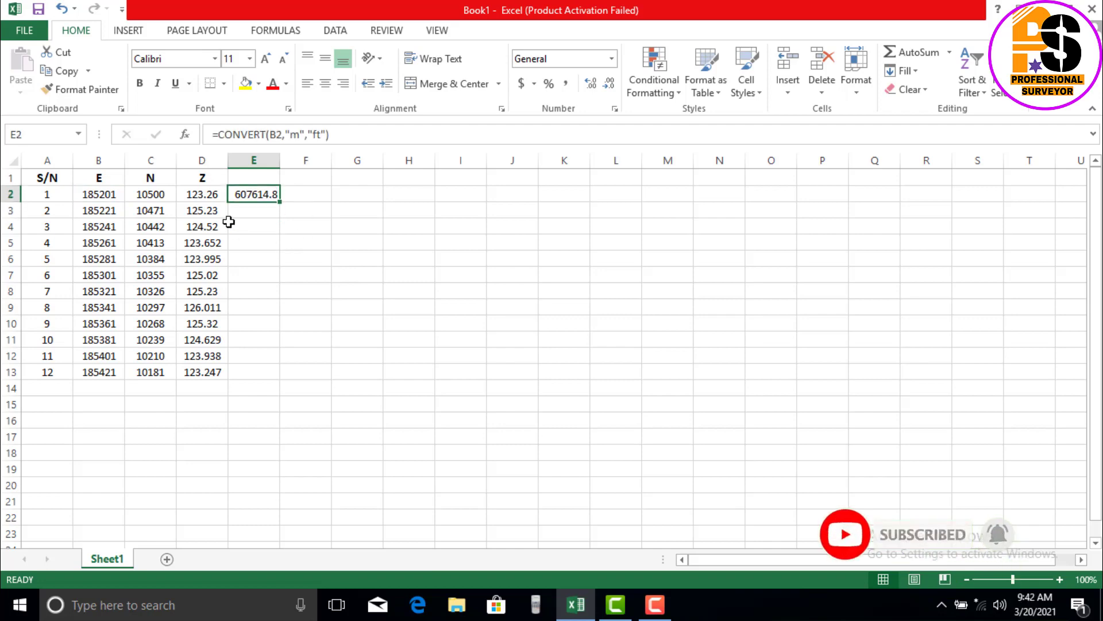
pyautogui.doubleClick(278, 200)
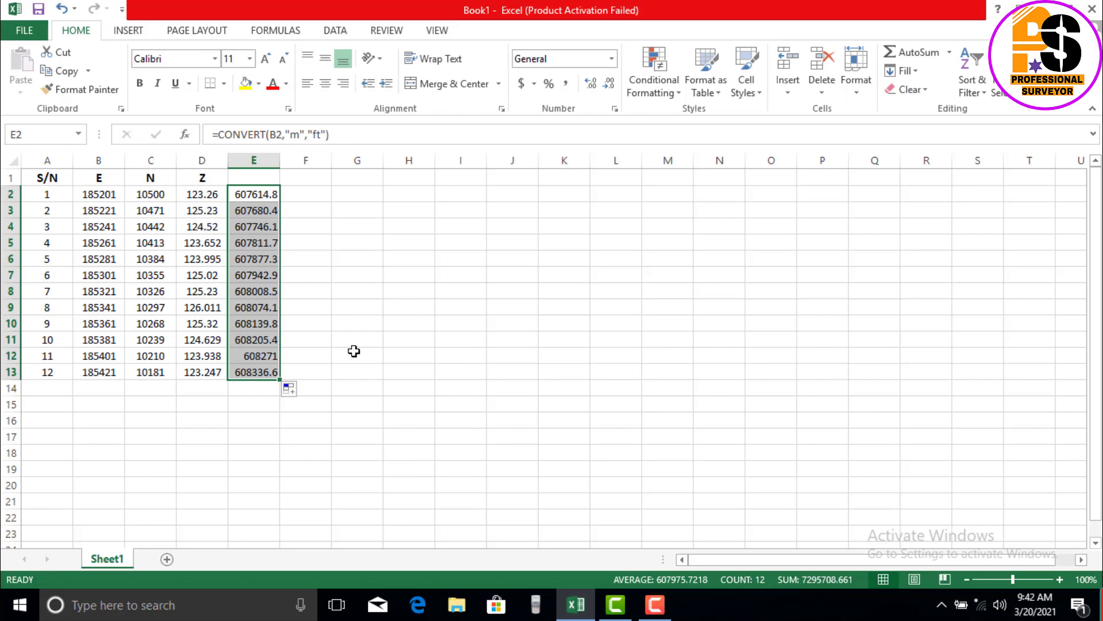
pyautogui.click(315, 196)
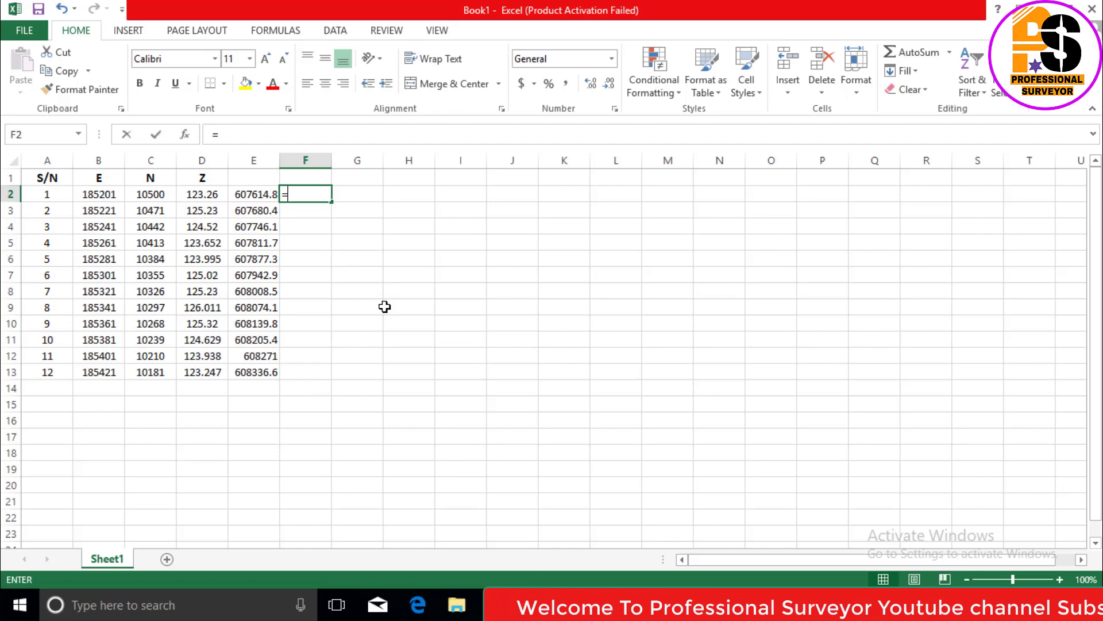
# Enter =CONVERT(E2,"ft","m") in F2 so the feet value returns to 185201 metres
pyautogui.write('=')
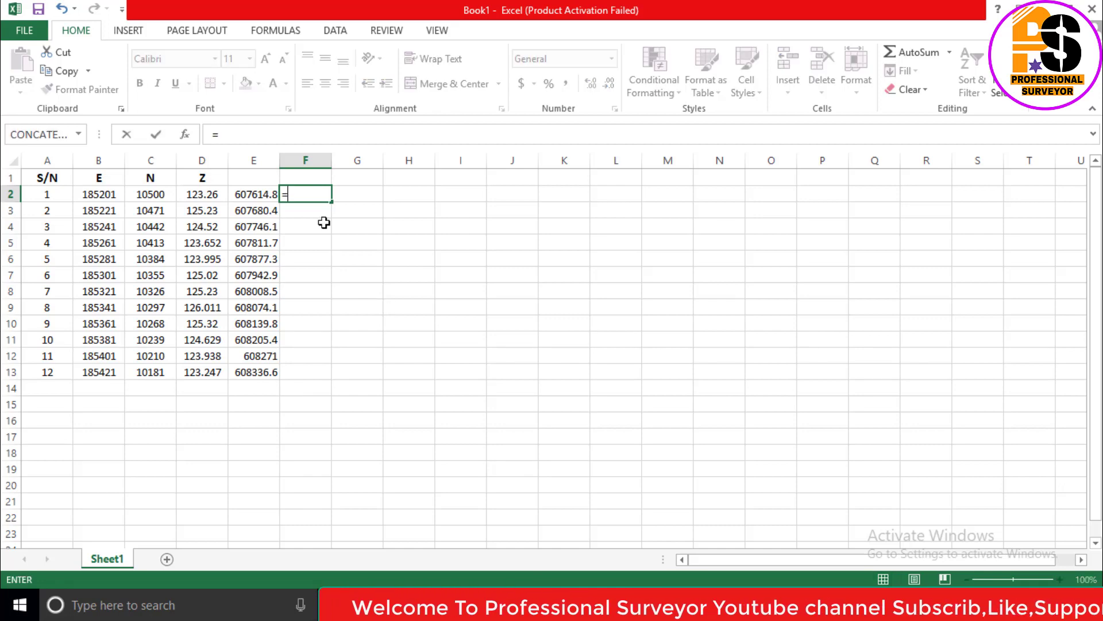
pyautogui.write('CONV')
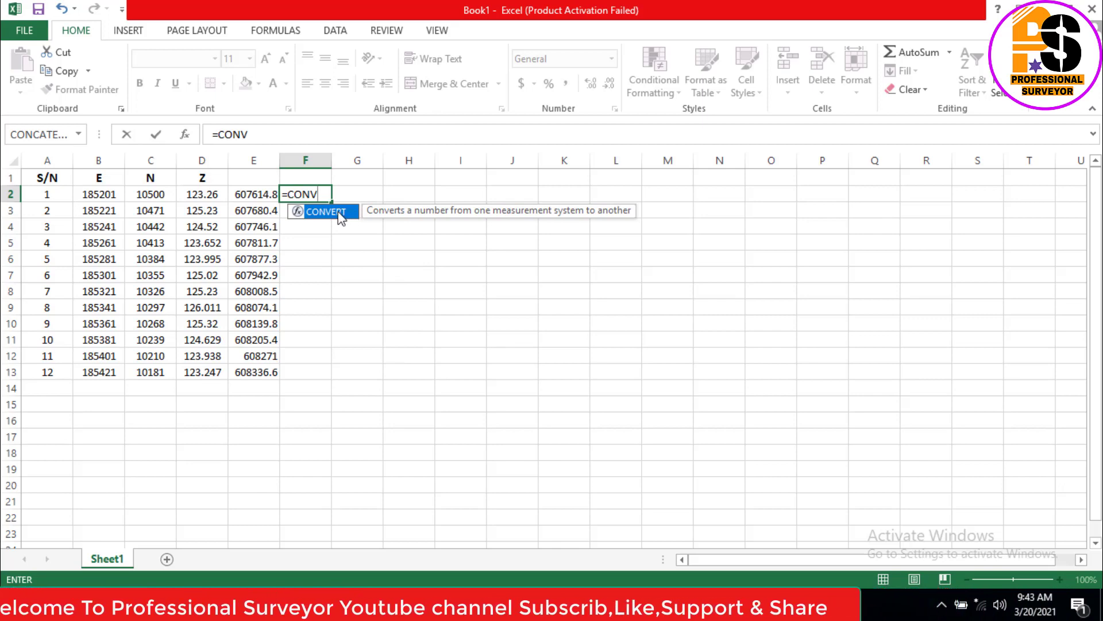
pyautogui.doubleClick(326, 211)
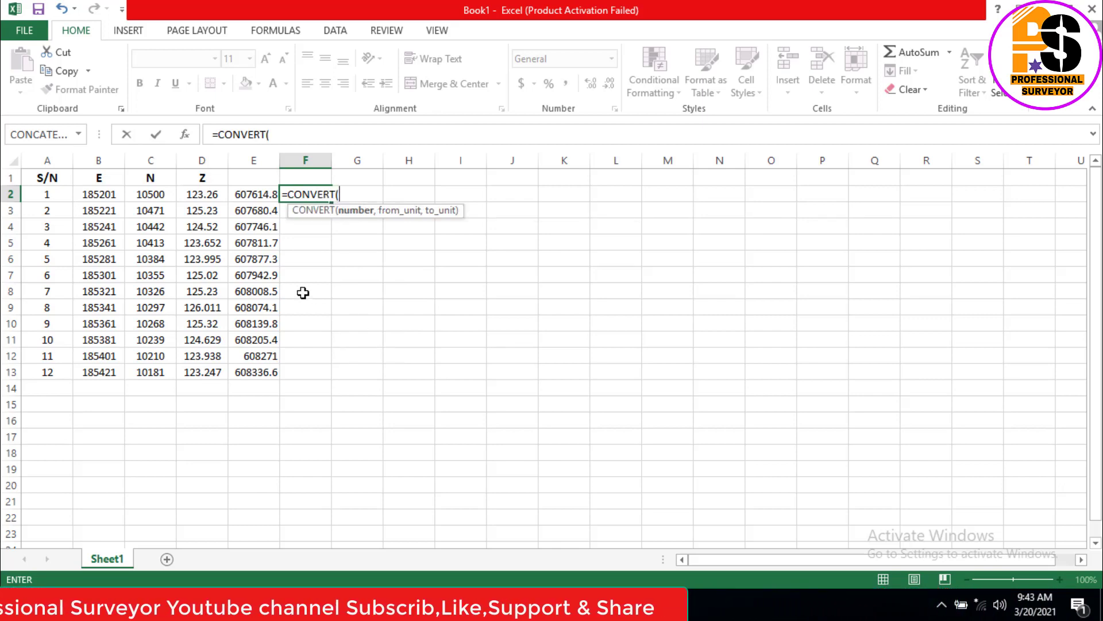
pyautogui.click(258, 195)
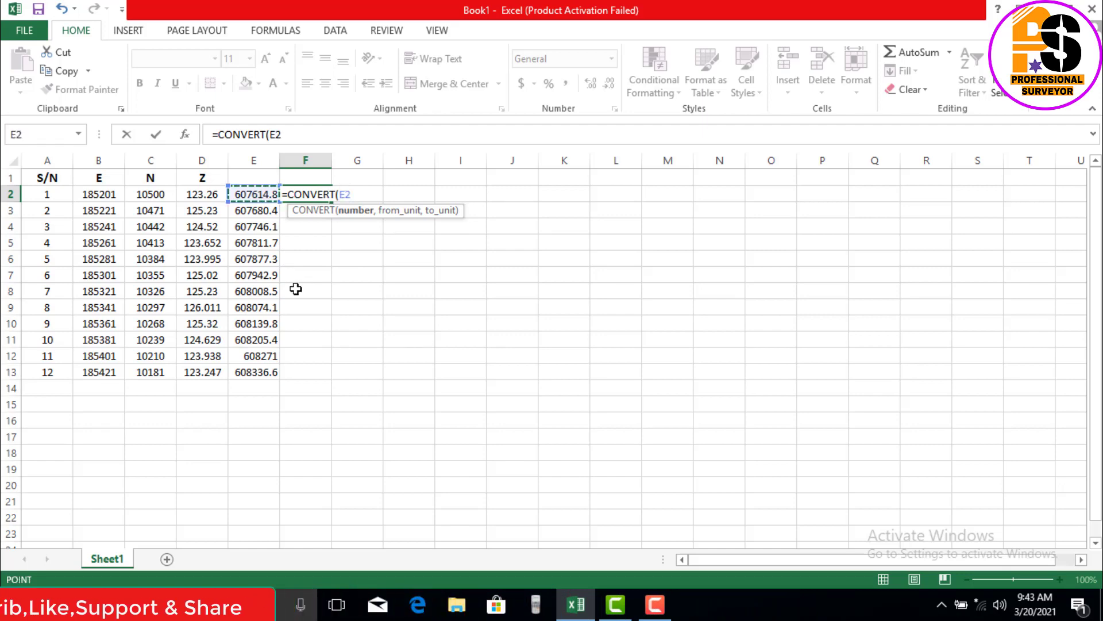
pyautogui.write(',')
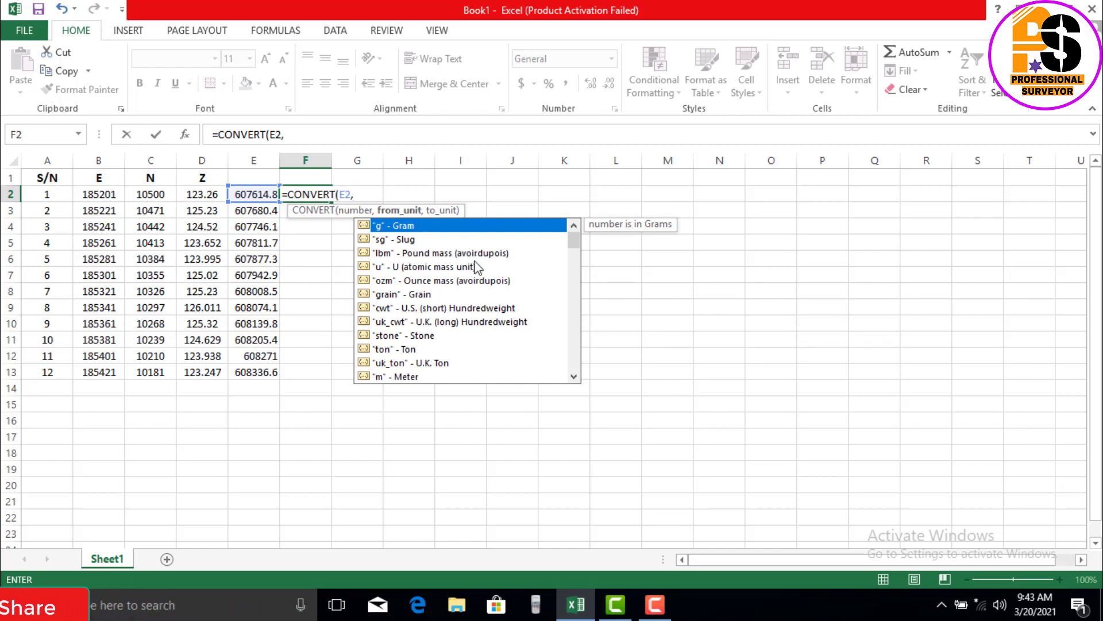
pyautogui.click(574, 377)
pyautogui.click(574, 377)
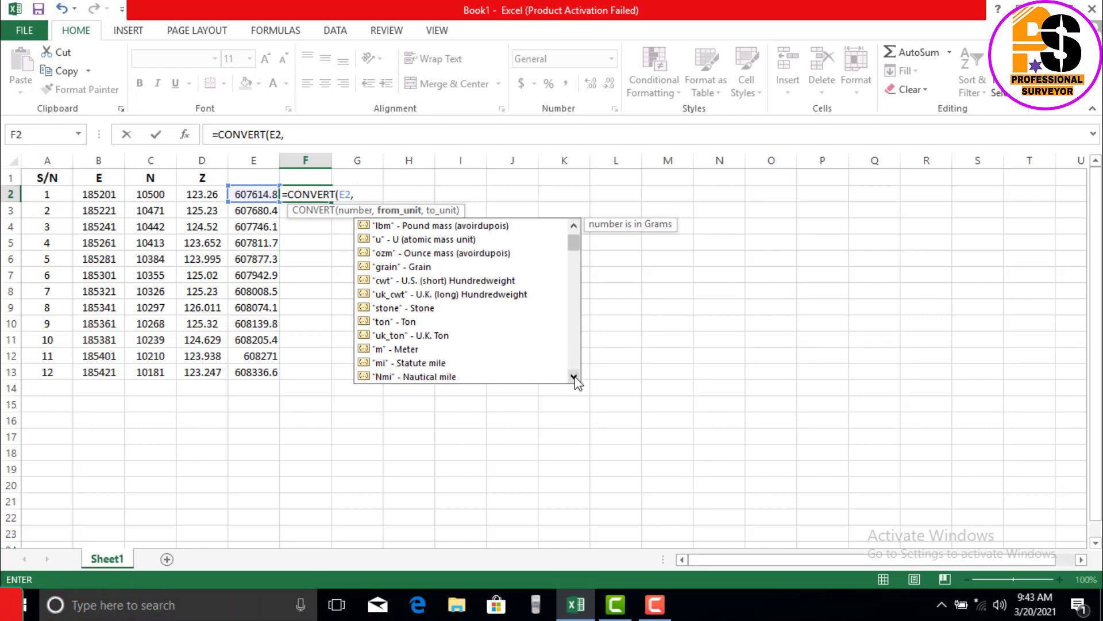
pyautogui.click(574, 377)
pyautogui.click(574, 377)
pyautogui.click(574, 377)
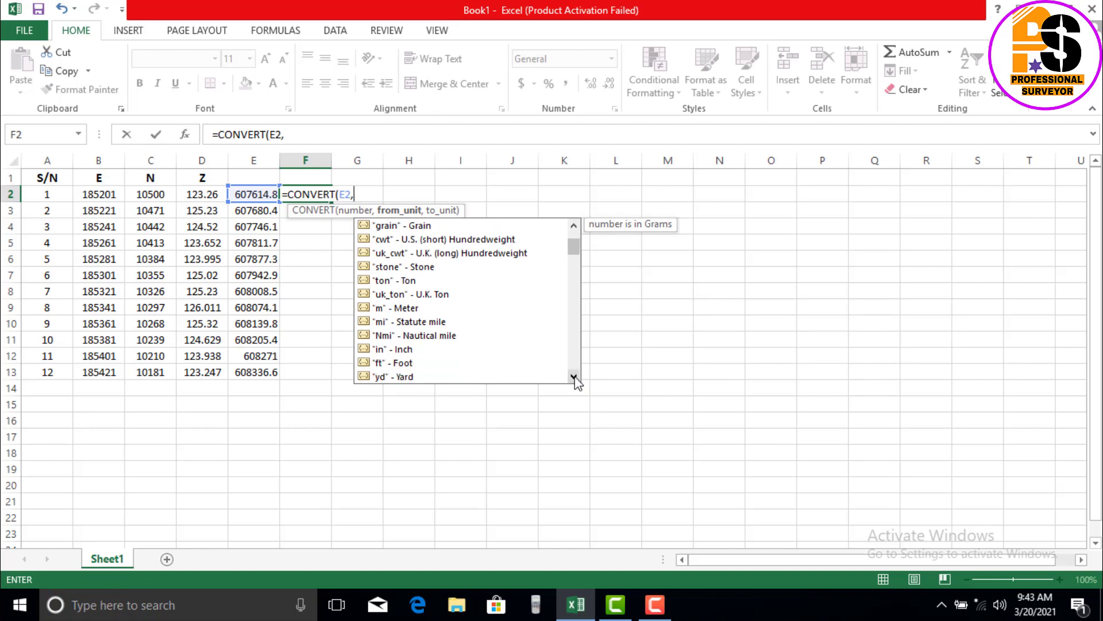
pyautogui.doubleClick(396, 363)
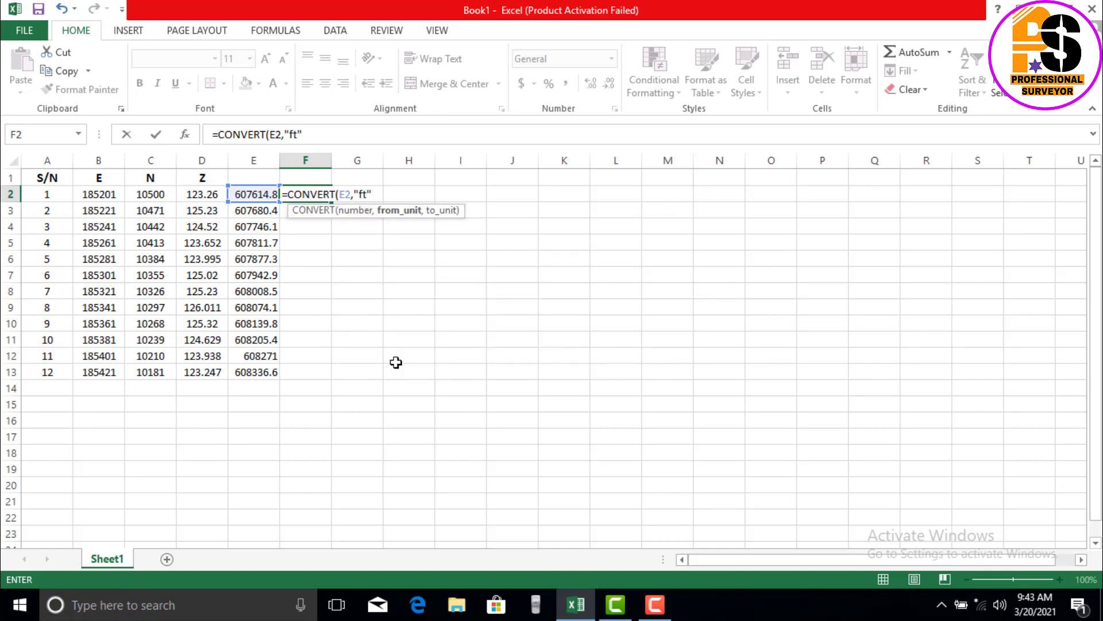
pyautogui.write(',')
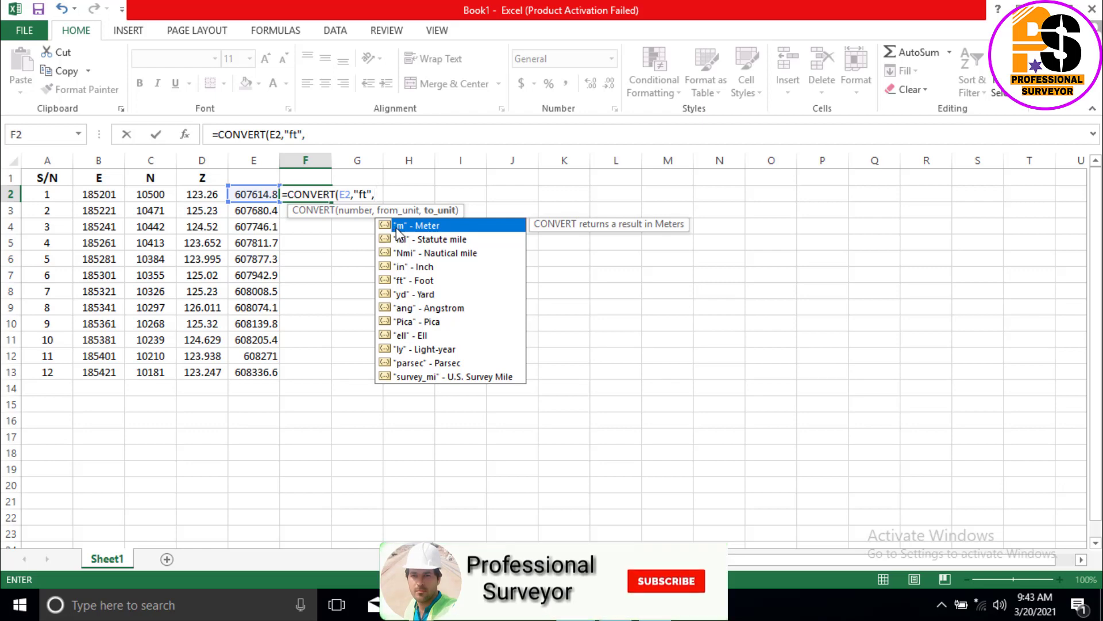
pyautogui.doubleClick(445, 227)
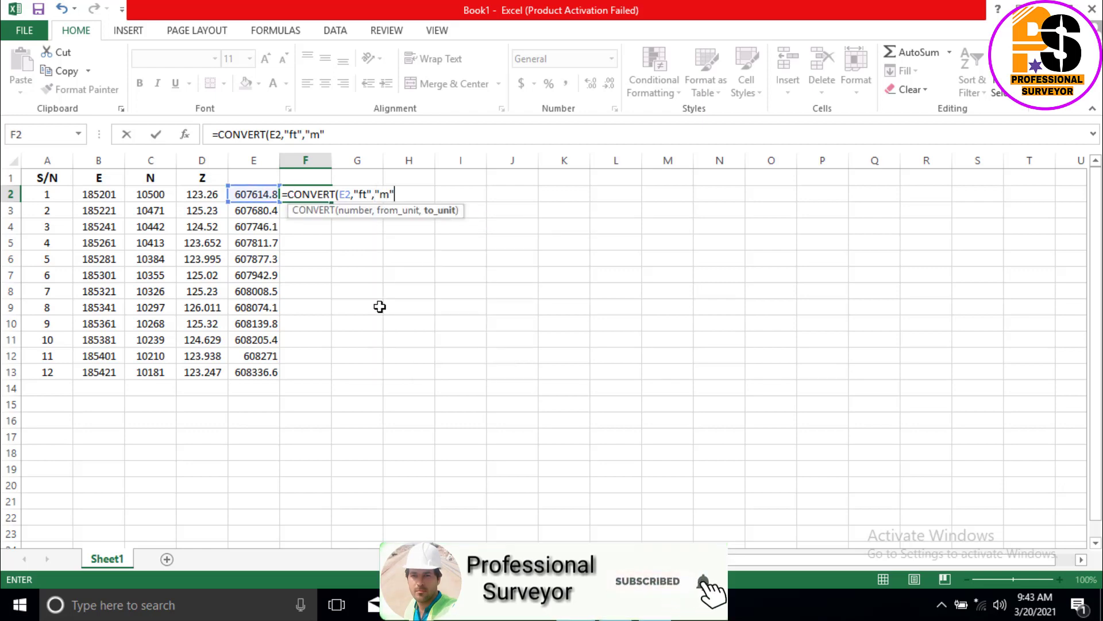
pyautogui.write(')')
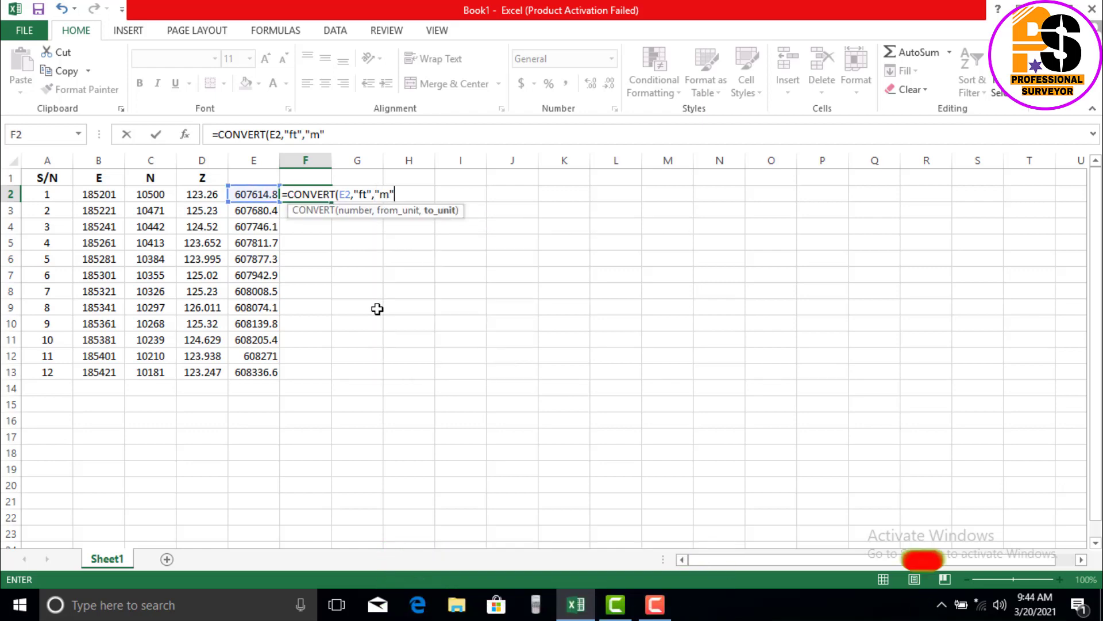
pyautogui.press('Return')
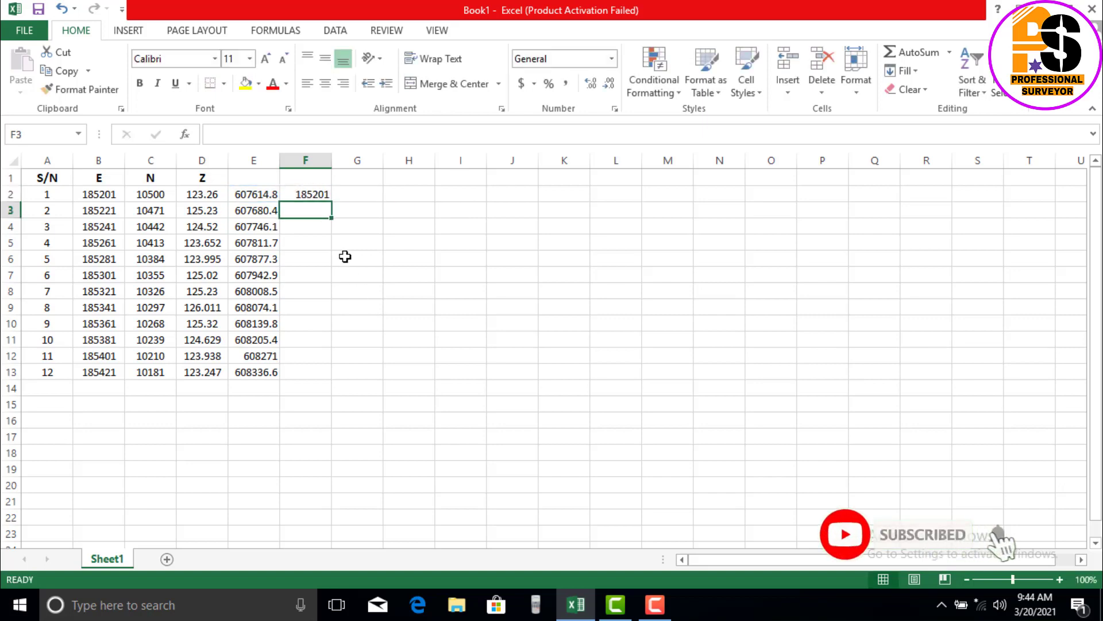